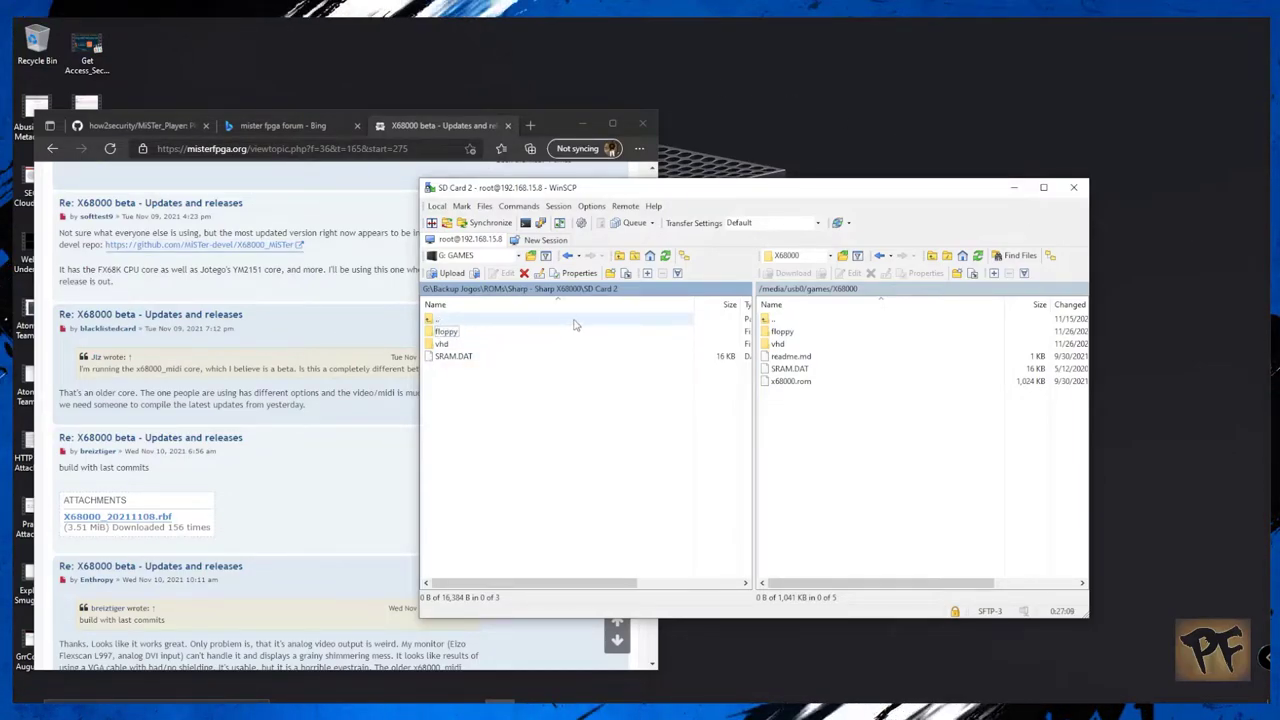
Examine the contents of the floppy and vhd folders in the local SD Card 2 folder, and return to Sharp - Sharp X68000.
left_click(456, 334)
double_click(456, 334)
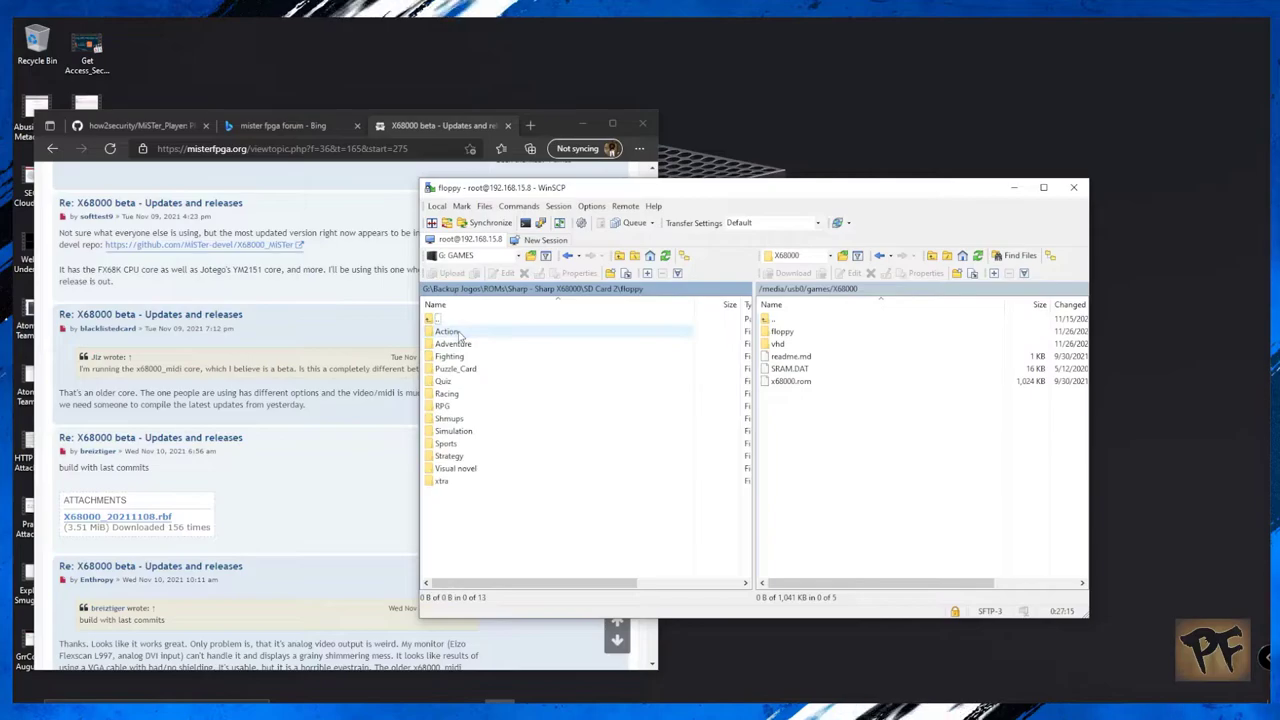
double_click(445, 321)
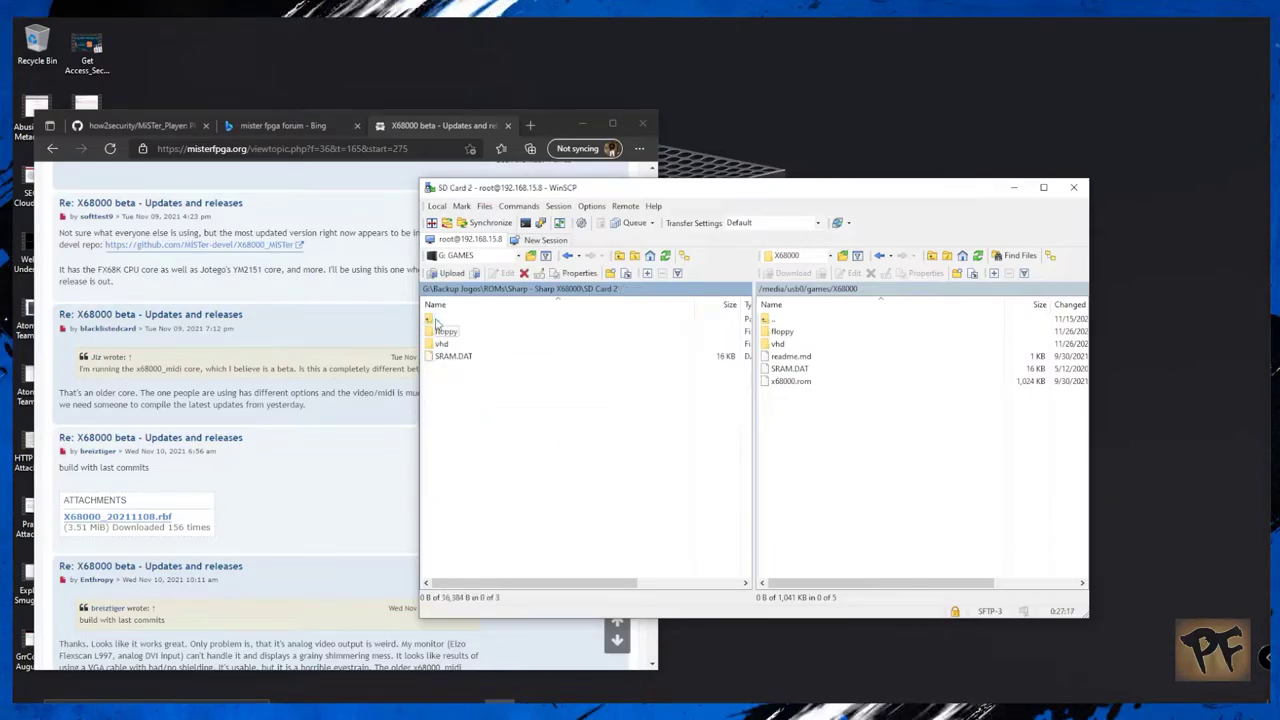
double_click(456, 345)
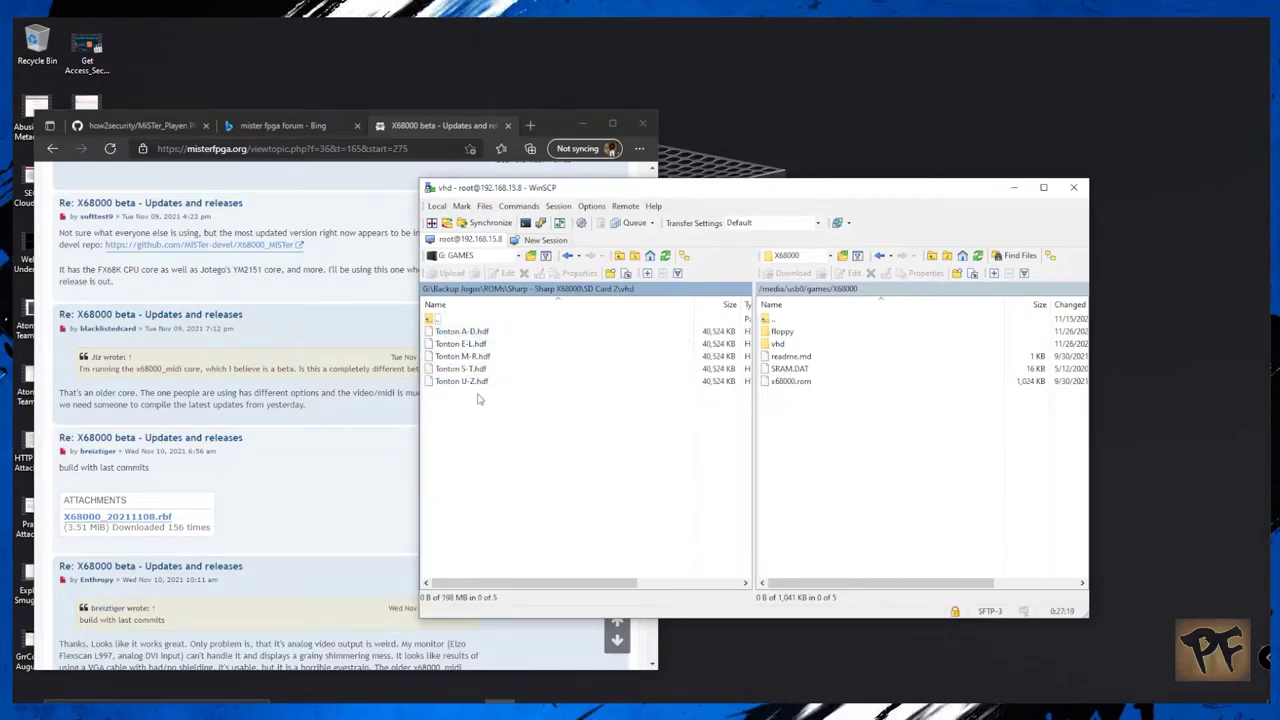
left_click(437, 320)
double_click(437, 320)
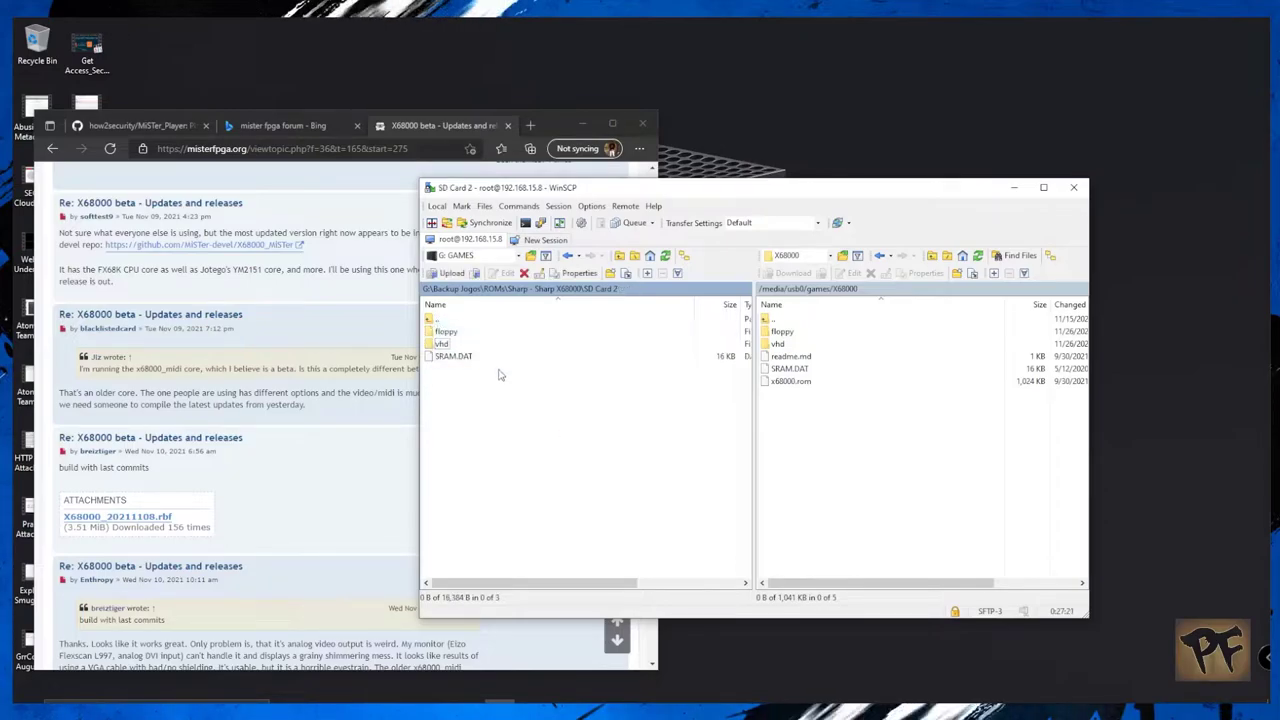
double_click(437, 320)
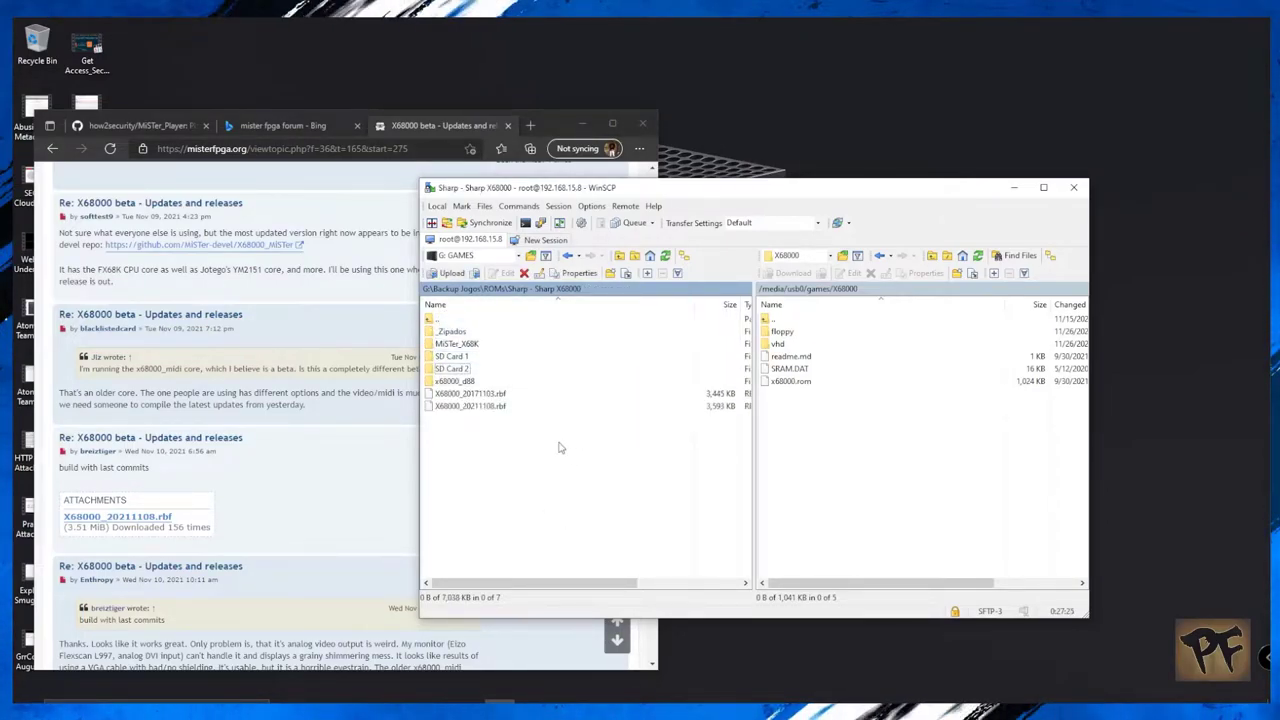
Look through the HDF game images in the local MiSTer_X68K folder and return to its parent folder.
double_click(485, 345)
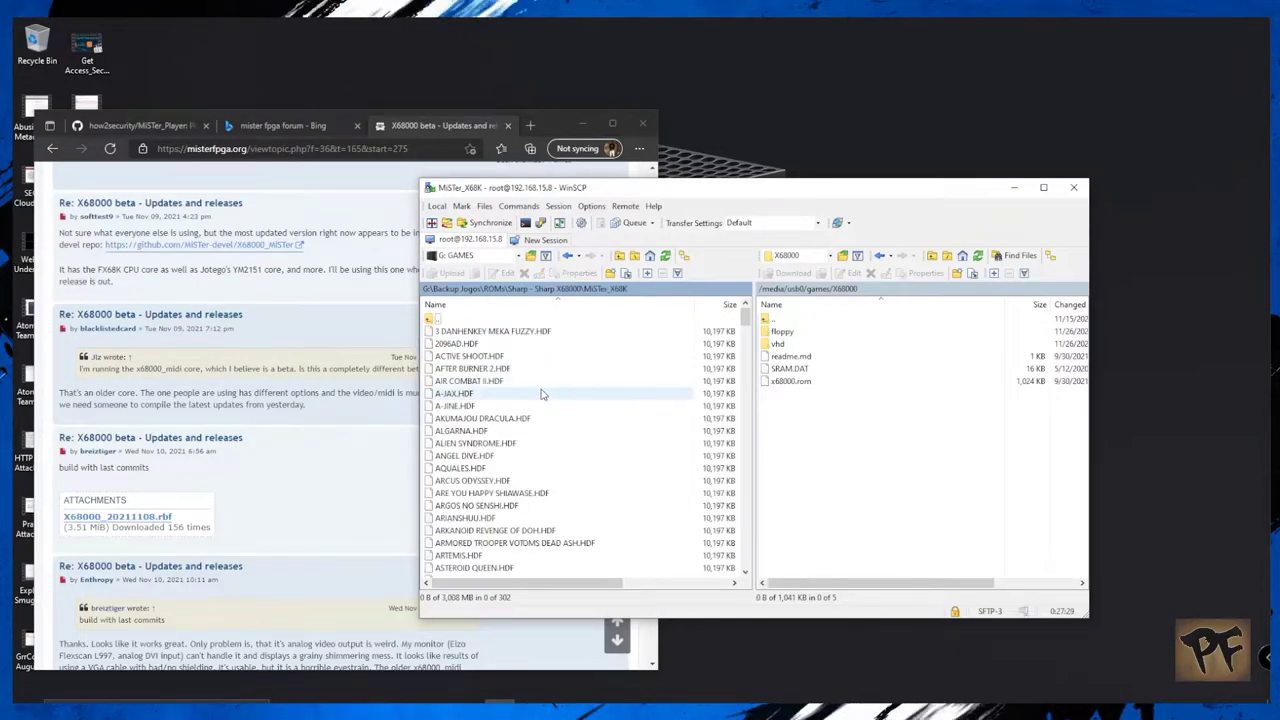
scroll(548, 410, "down", 6)
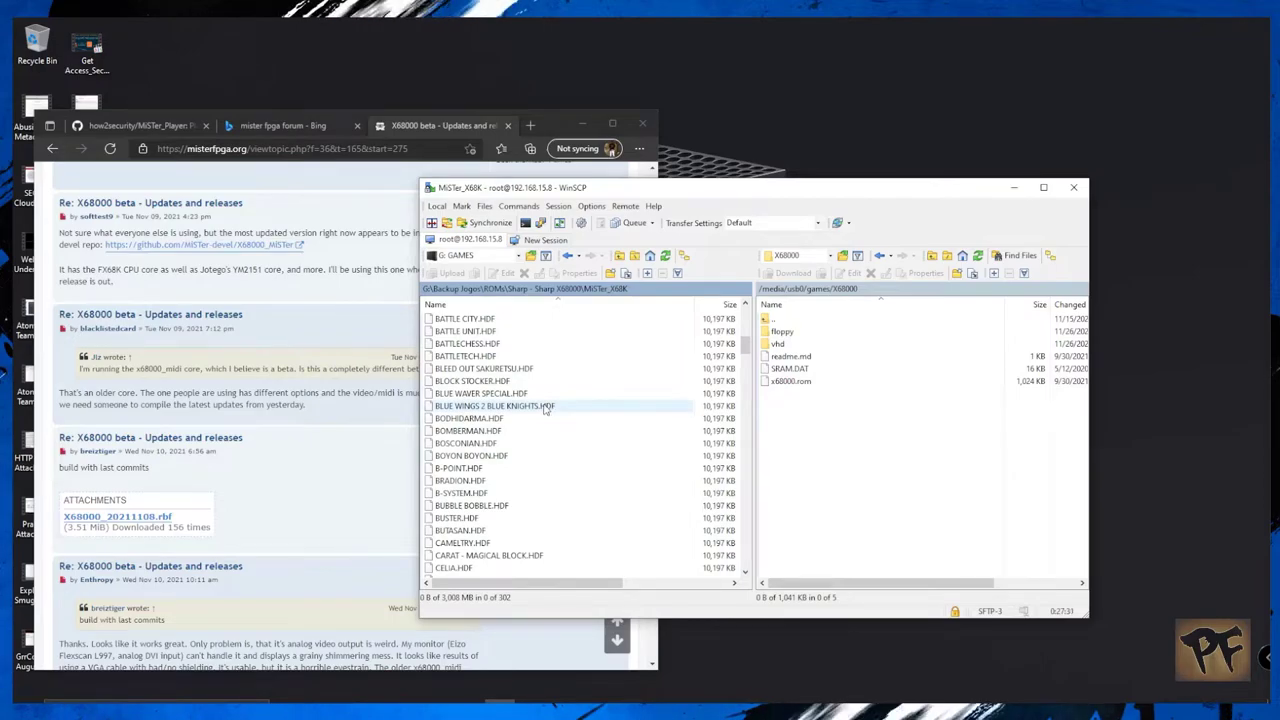
scroll(546, 410, "down", 8)
scroll(545, 405, "up", 14)
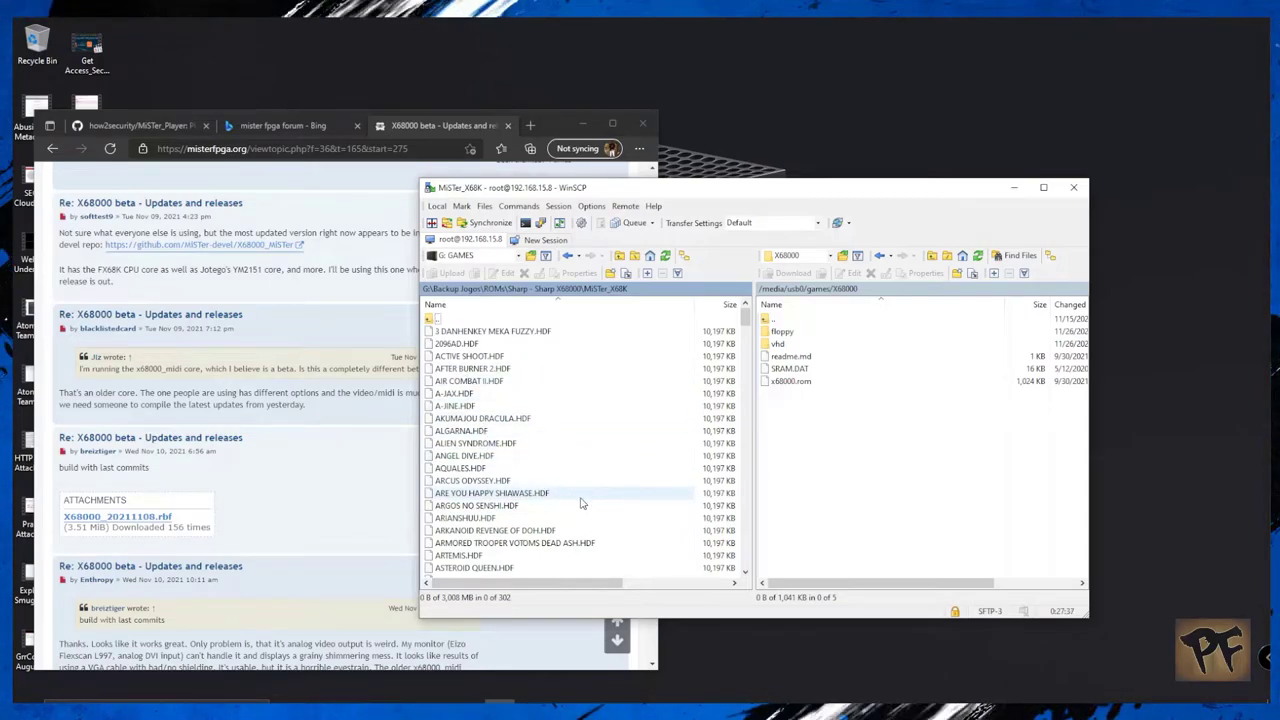
double_click(437, 319)
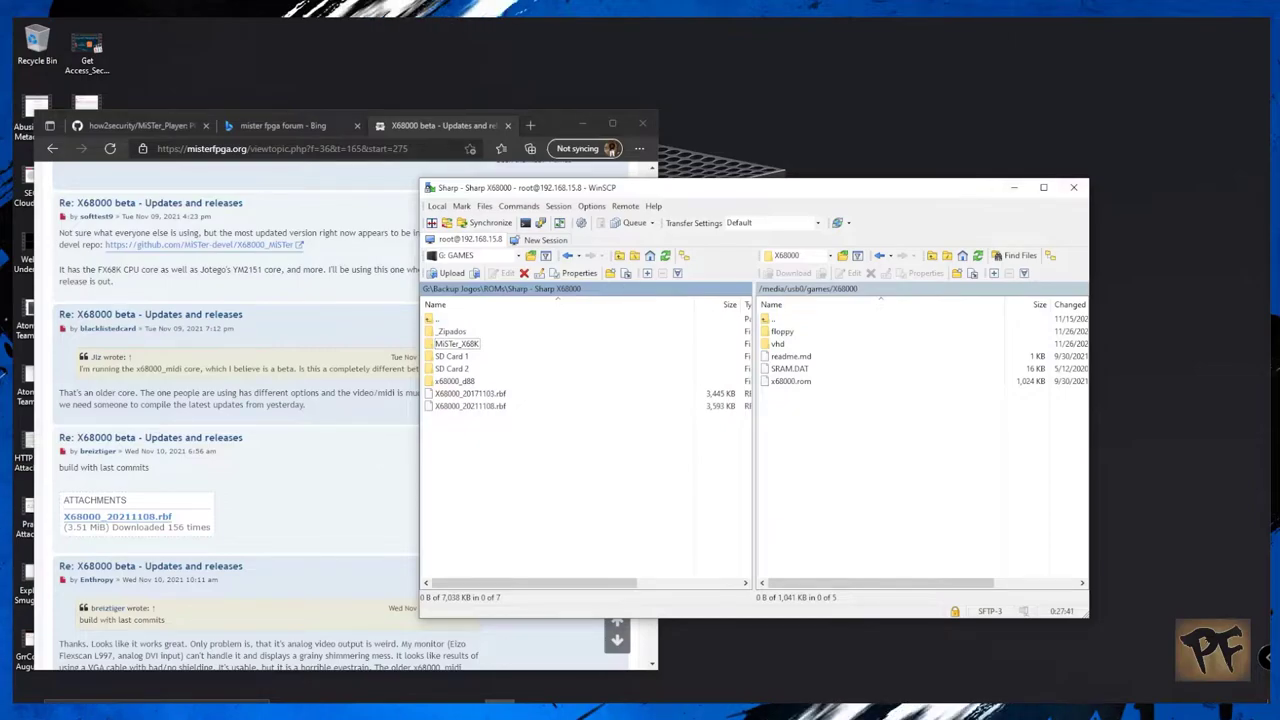
left_click(560, 125)
left_click(530, 125)
type("https://archive.org/details/mister_x68k")
key("Return")
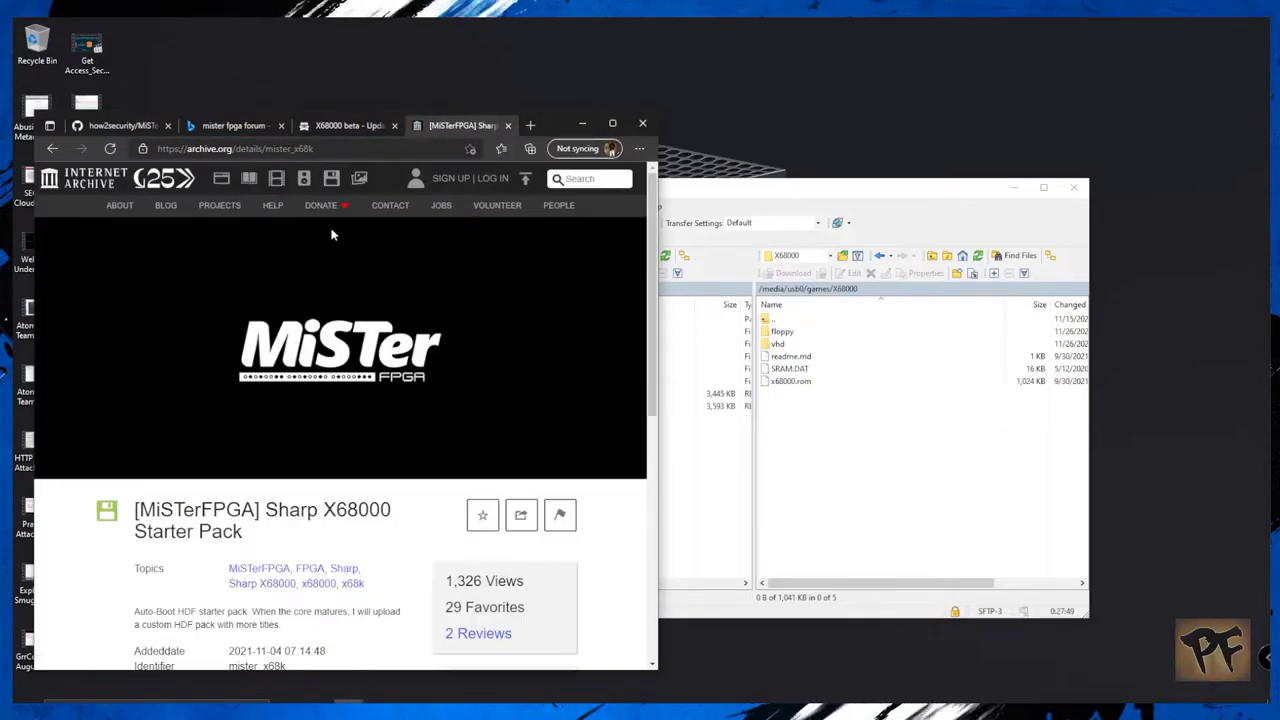
scroll(443, 408, "down", 3)
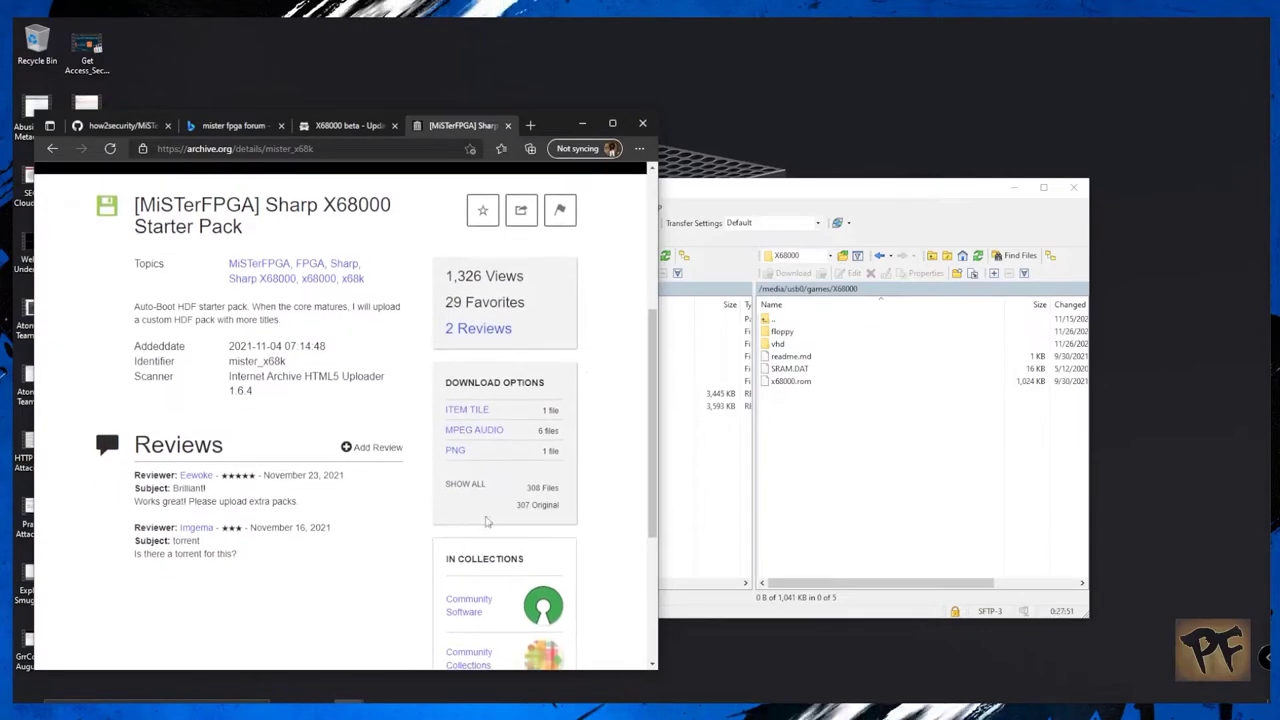
left_click(512, 431)
scroll(573, 527, "down", 2)
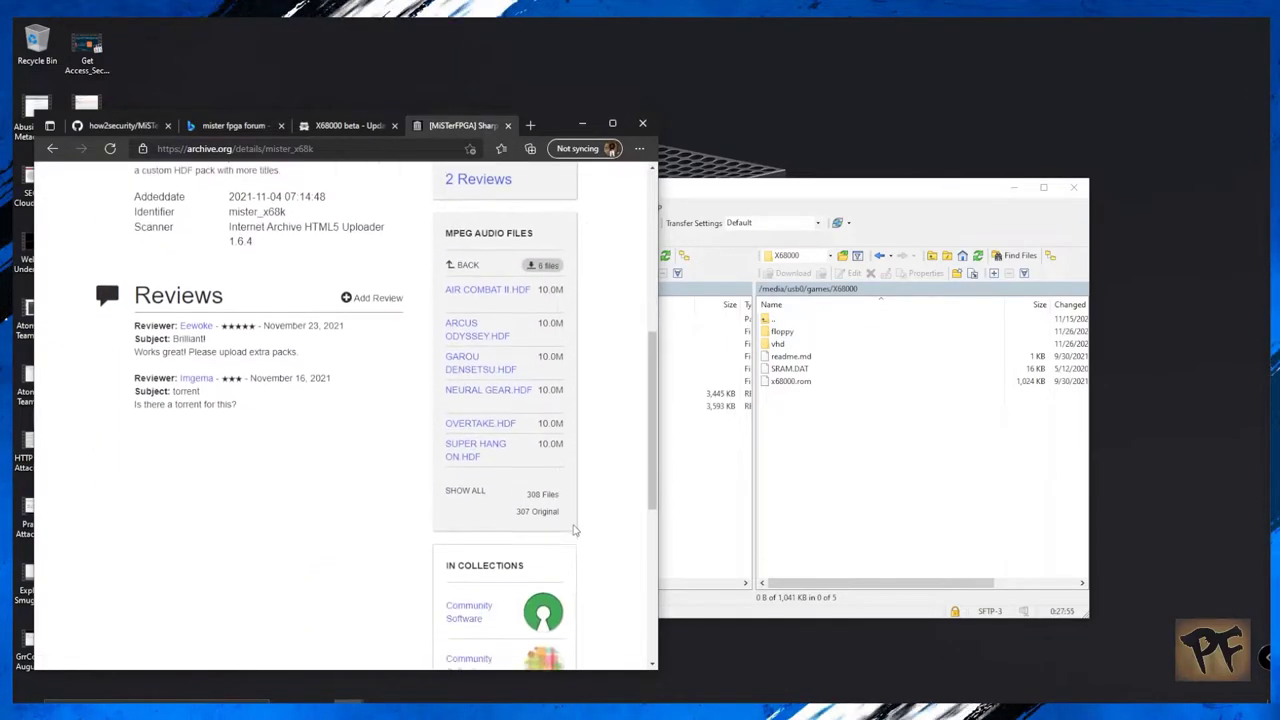
scroll(380, 448, "up", 4)
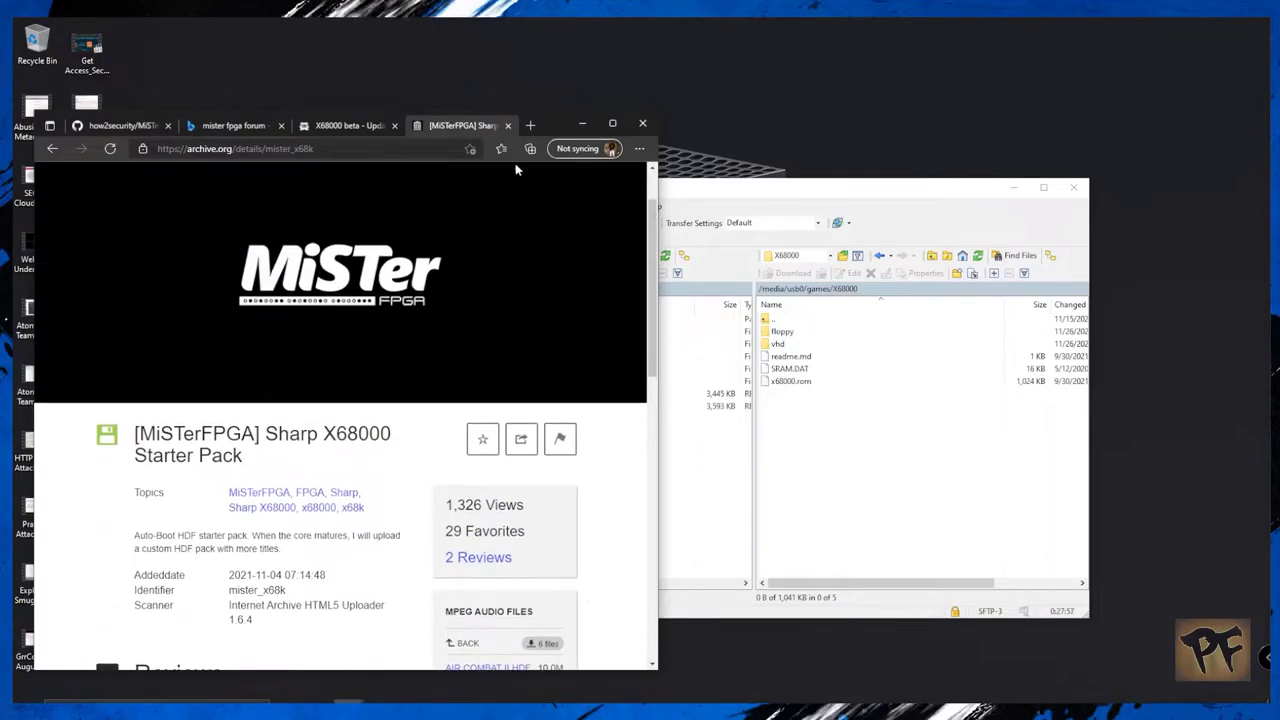
Switch to WinSCP and create a folder named Milspex inside the remote X68000/vhd folder.
left_click(846, 197)
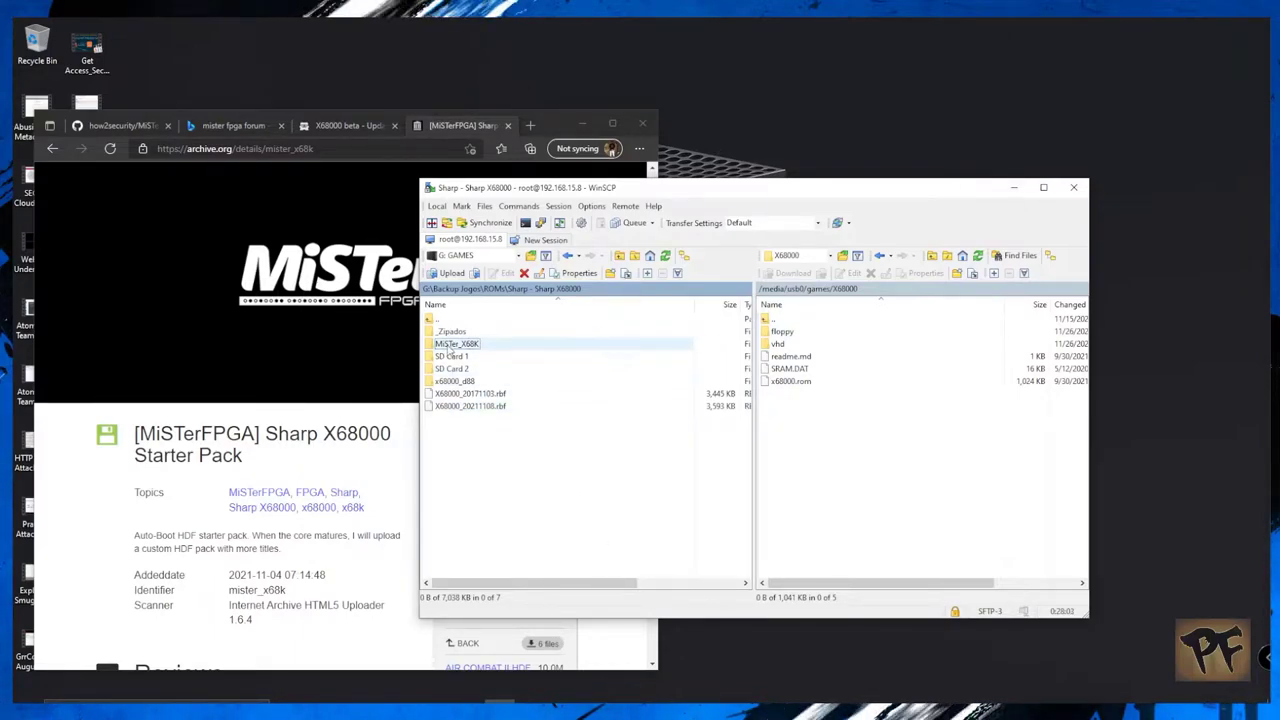
double_click(777, 344)
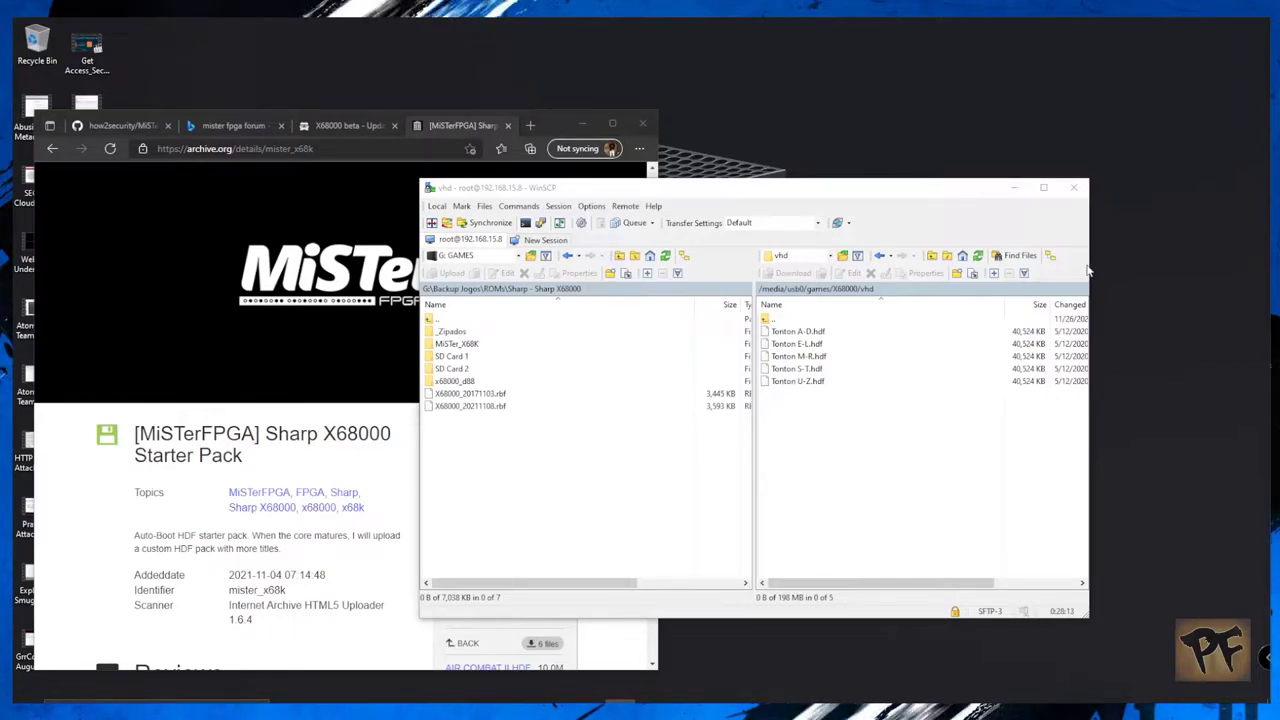
key("F7")
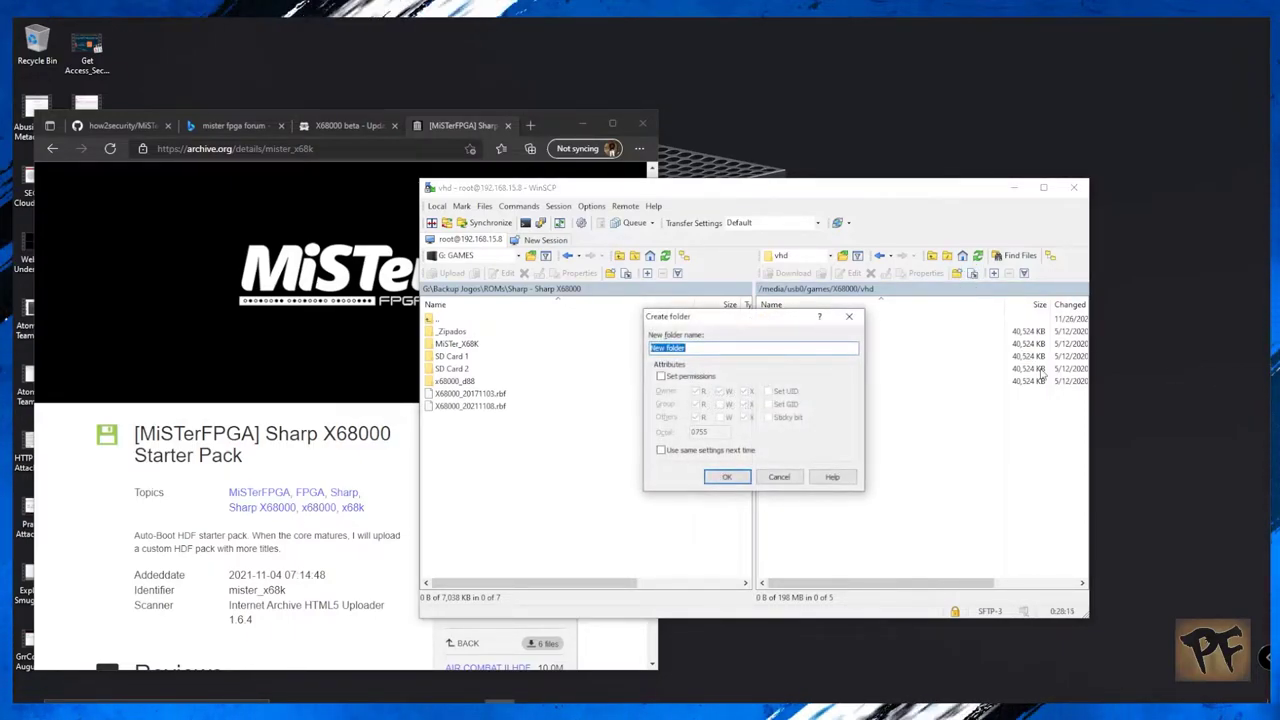
type("Mispex")
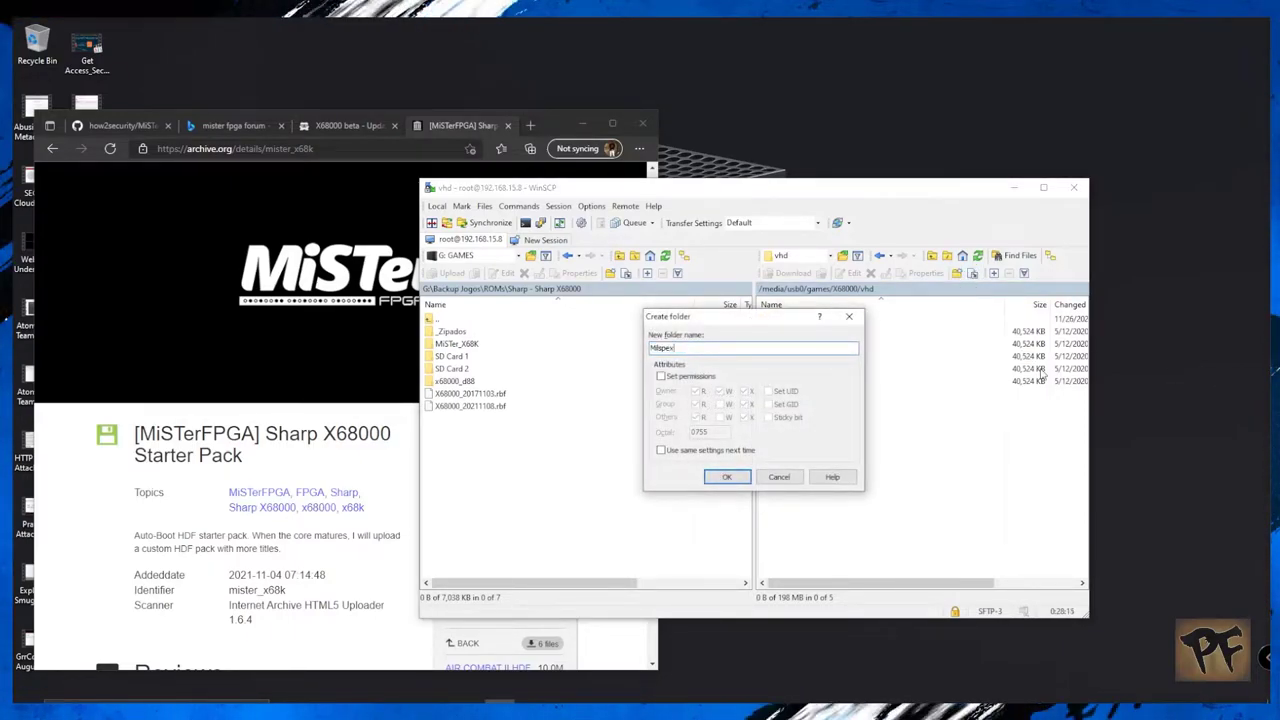
left_click(727, 477)
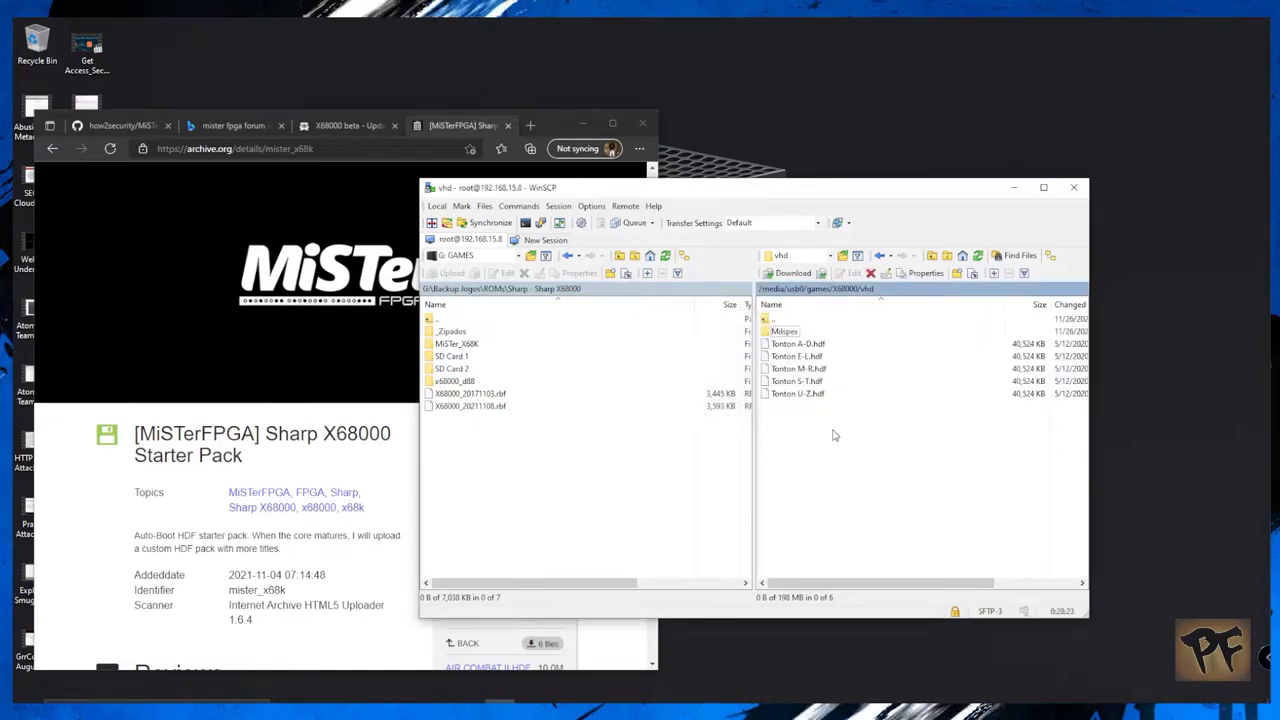
Create a folder named Tonton in the remote vhd folder and move all the Tonton .hdf files into it.
key("F7")
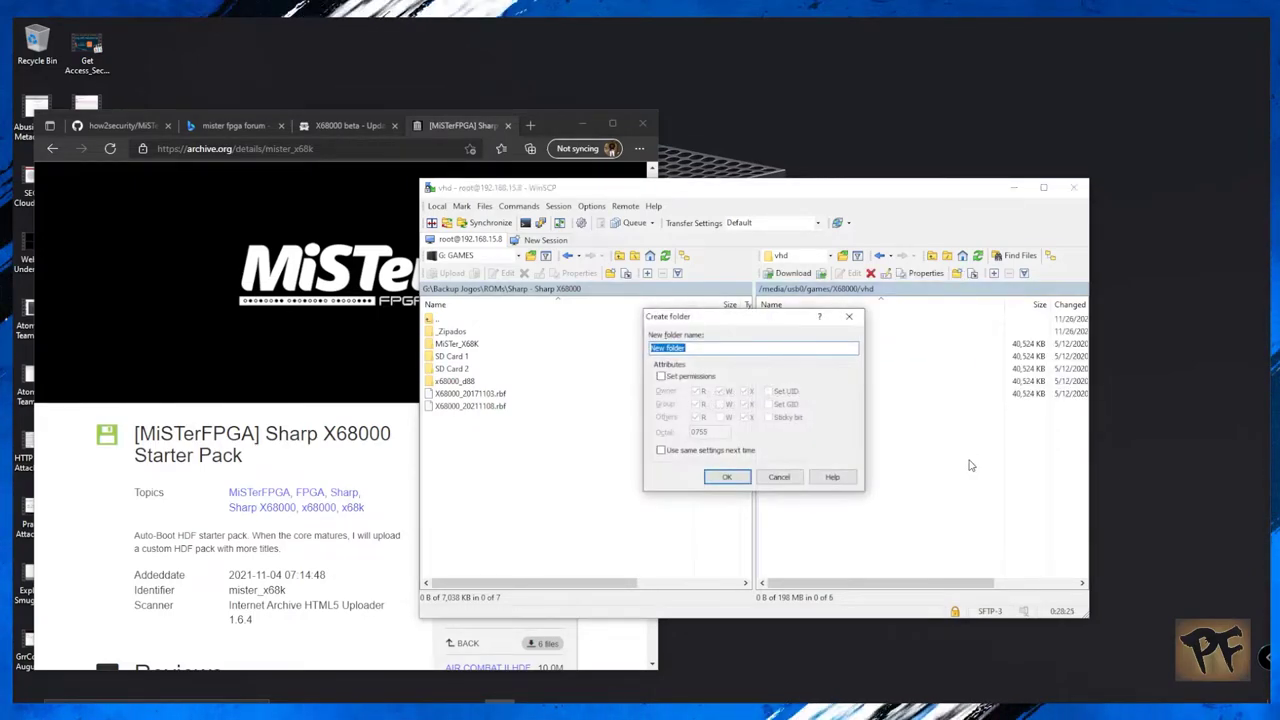
left_click_drag(774, 317, 827, 416)
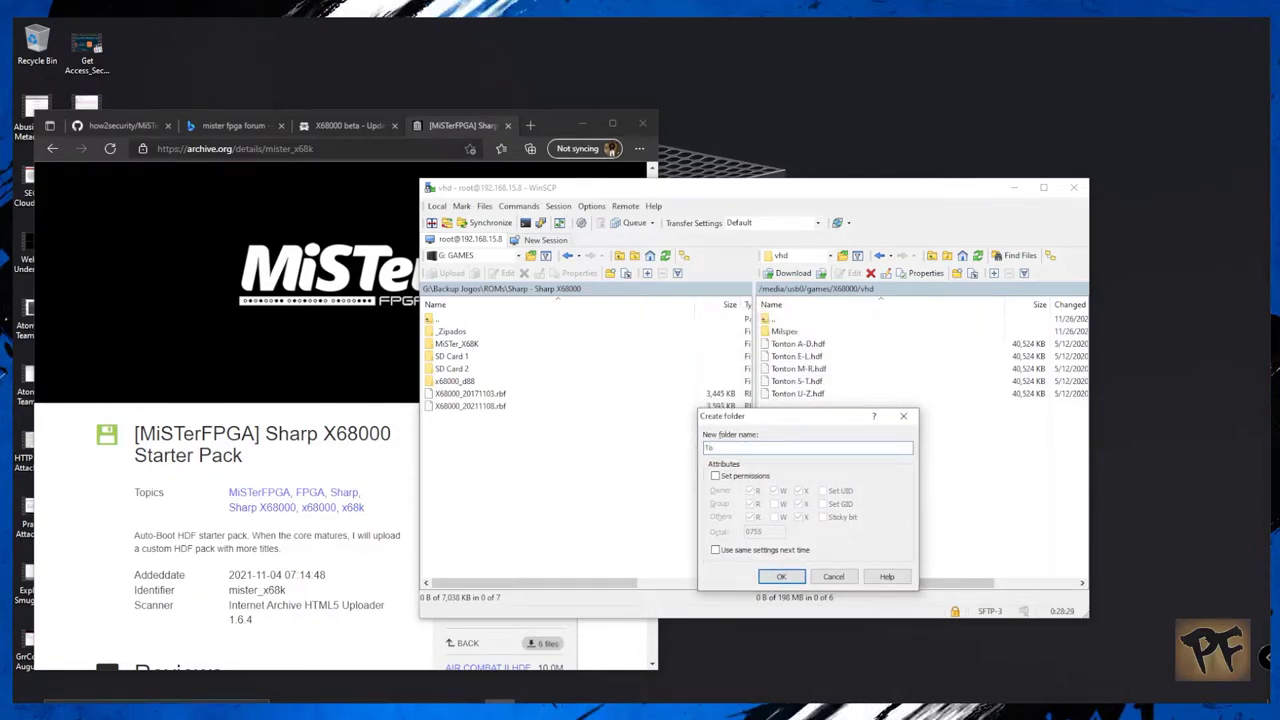
key("Return")
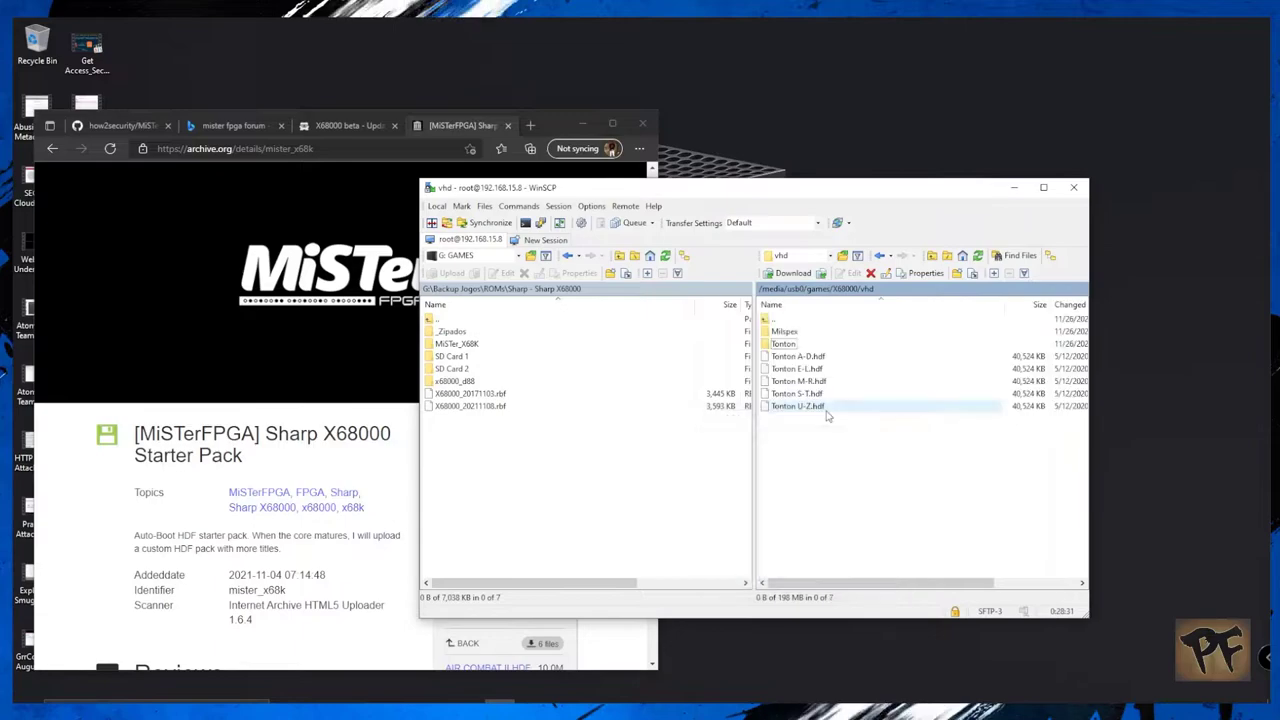
left_click_drag(836, 418, 806, 346)
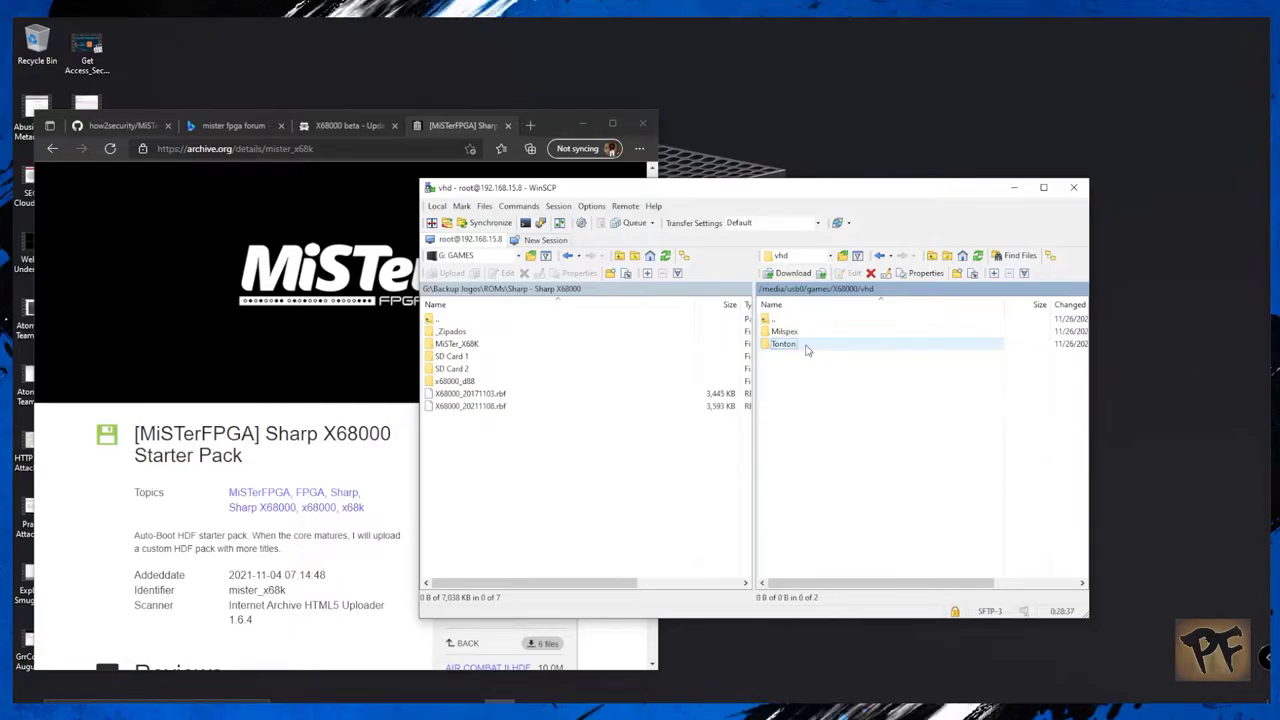
Upload all HDF files from the local MiSTer_X68K folder into the remote vhd/Milspex folder.
double_click(790, 332)
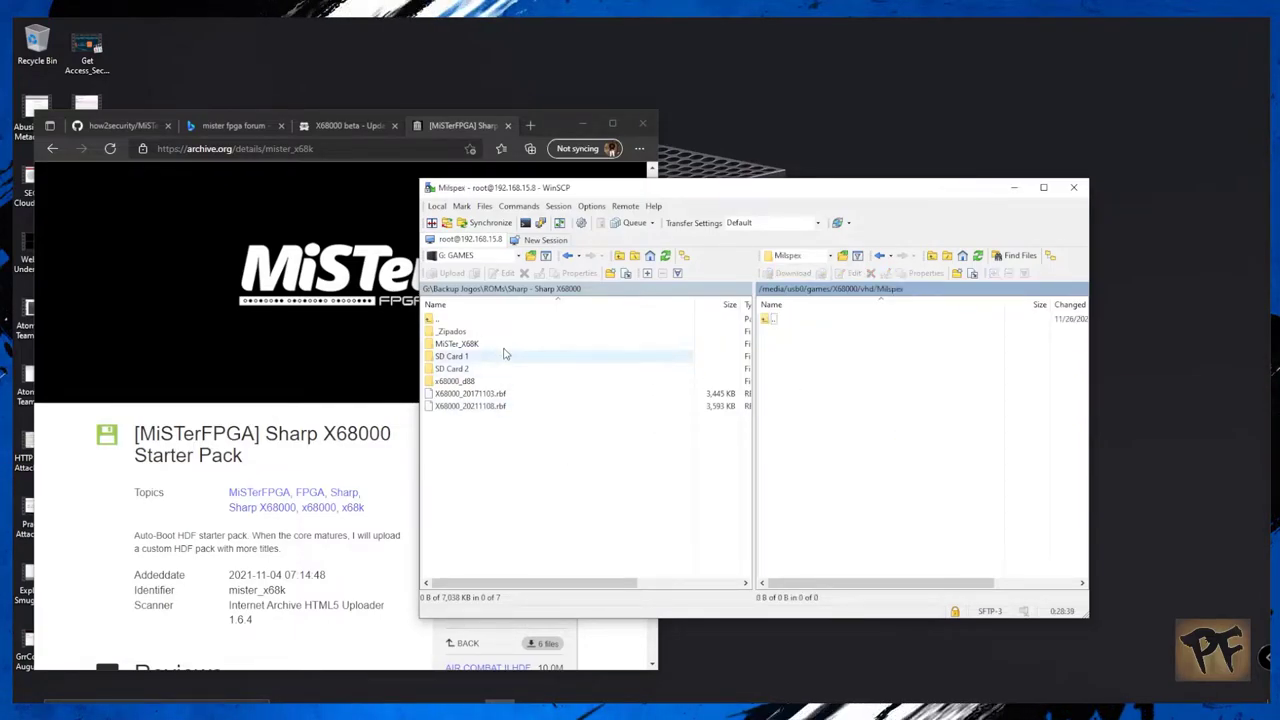
double_click(478, 346)
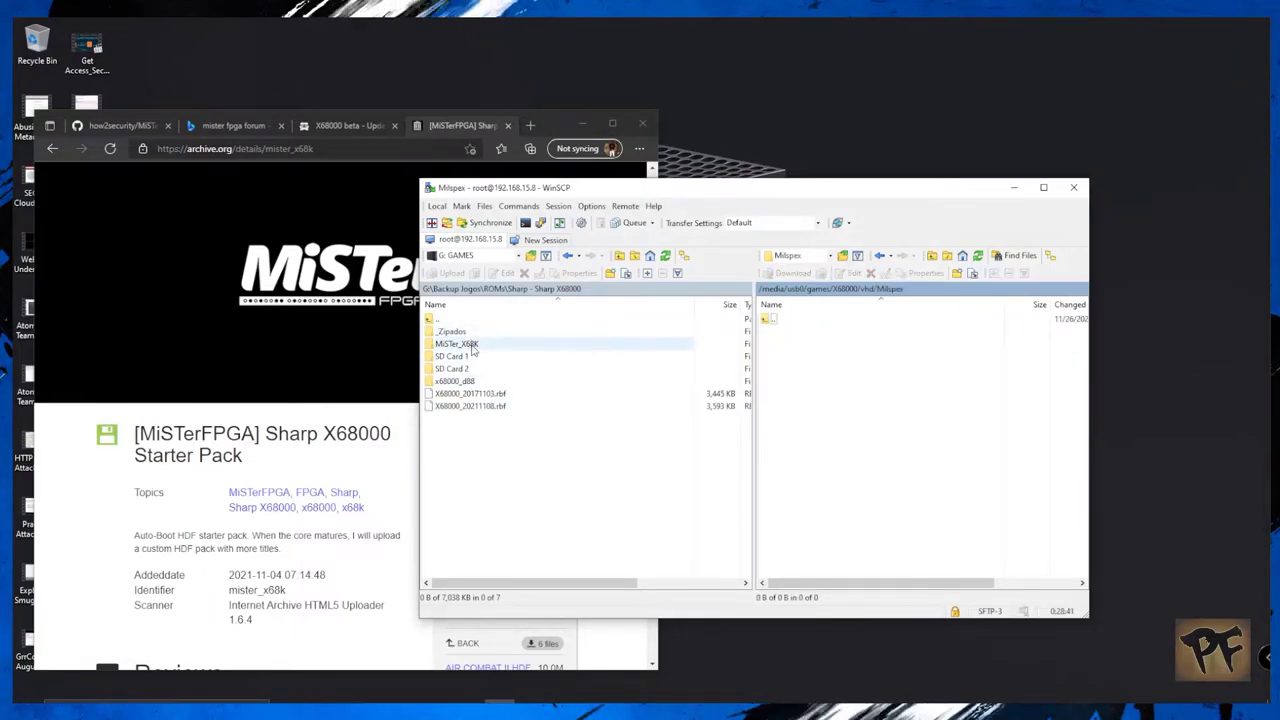
scroll(540, 440, "down", 1)
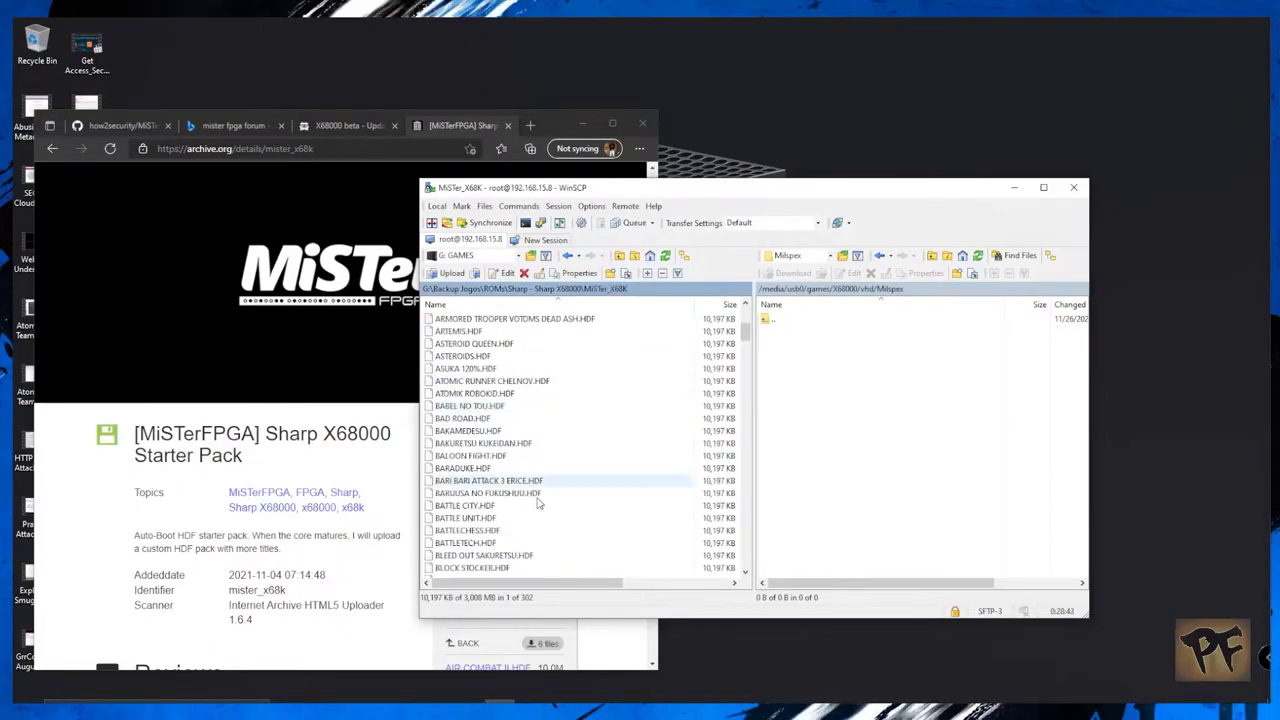
scroll(620, 553, "down", 15)
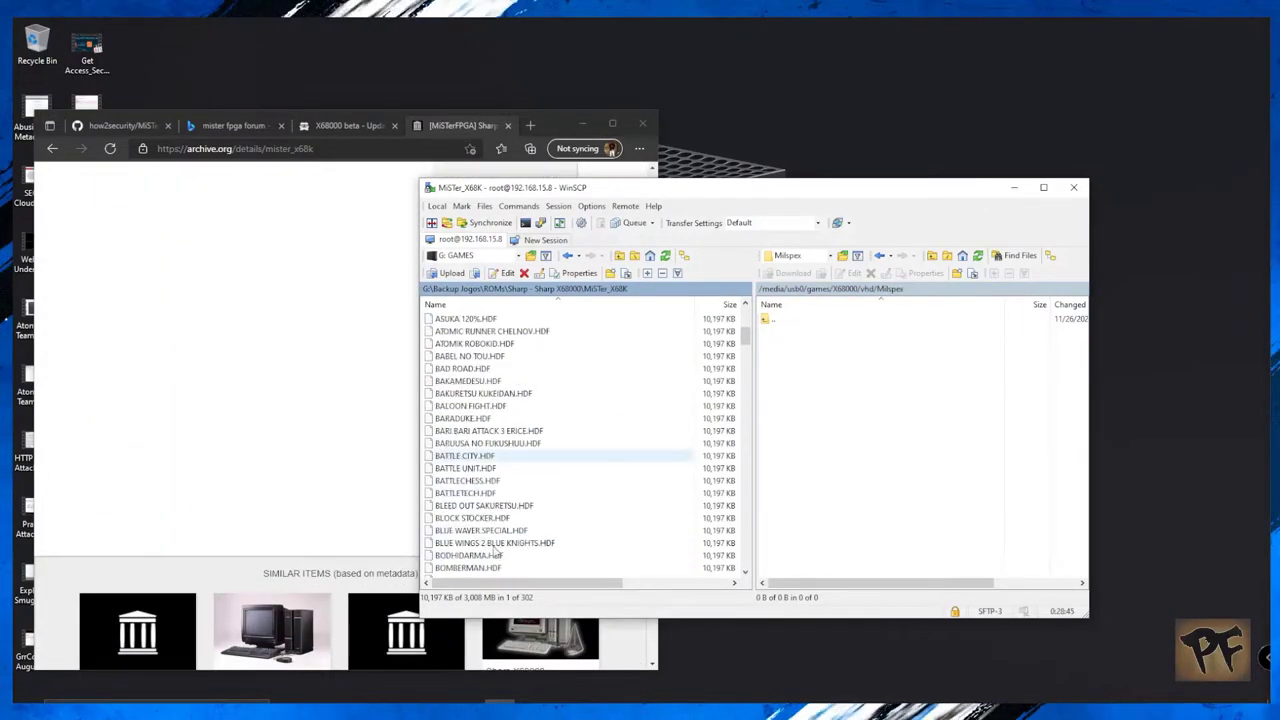
left_click_drag(745, 366, 748, 557)
key("ctrl+a")
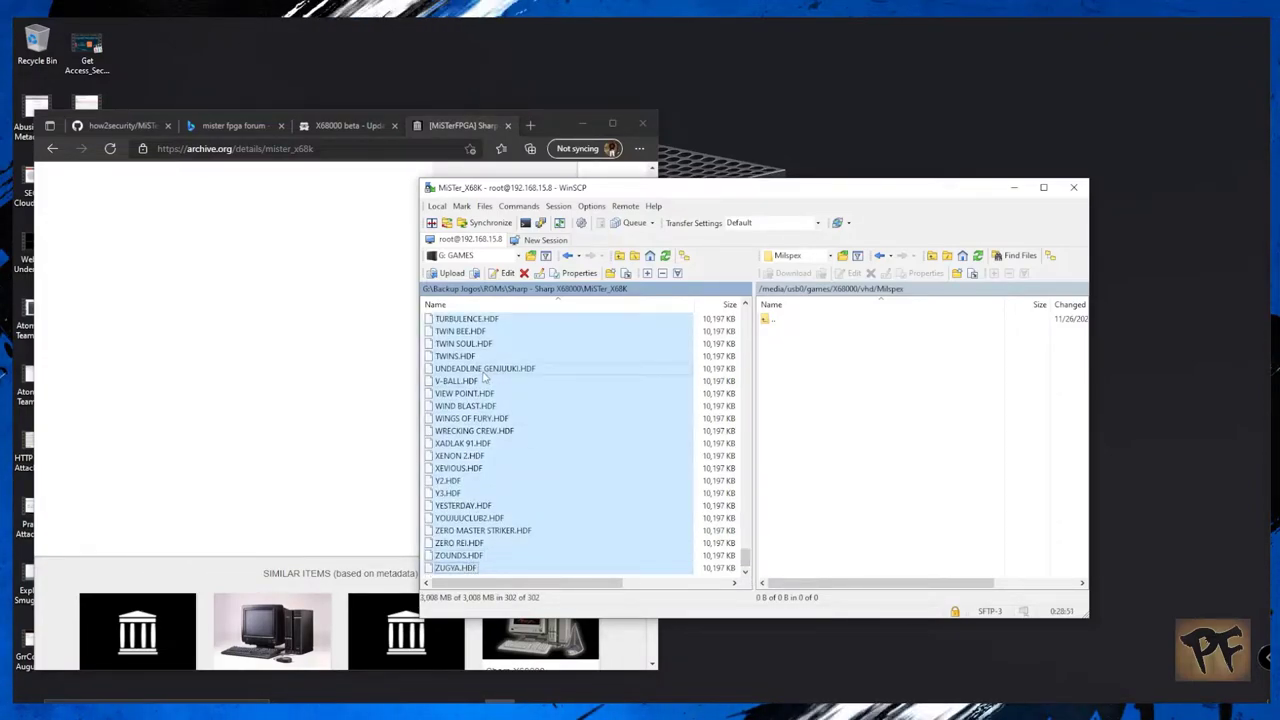
left_click_drag(484, 376, 860, 523)
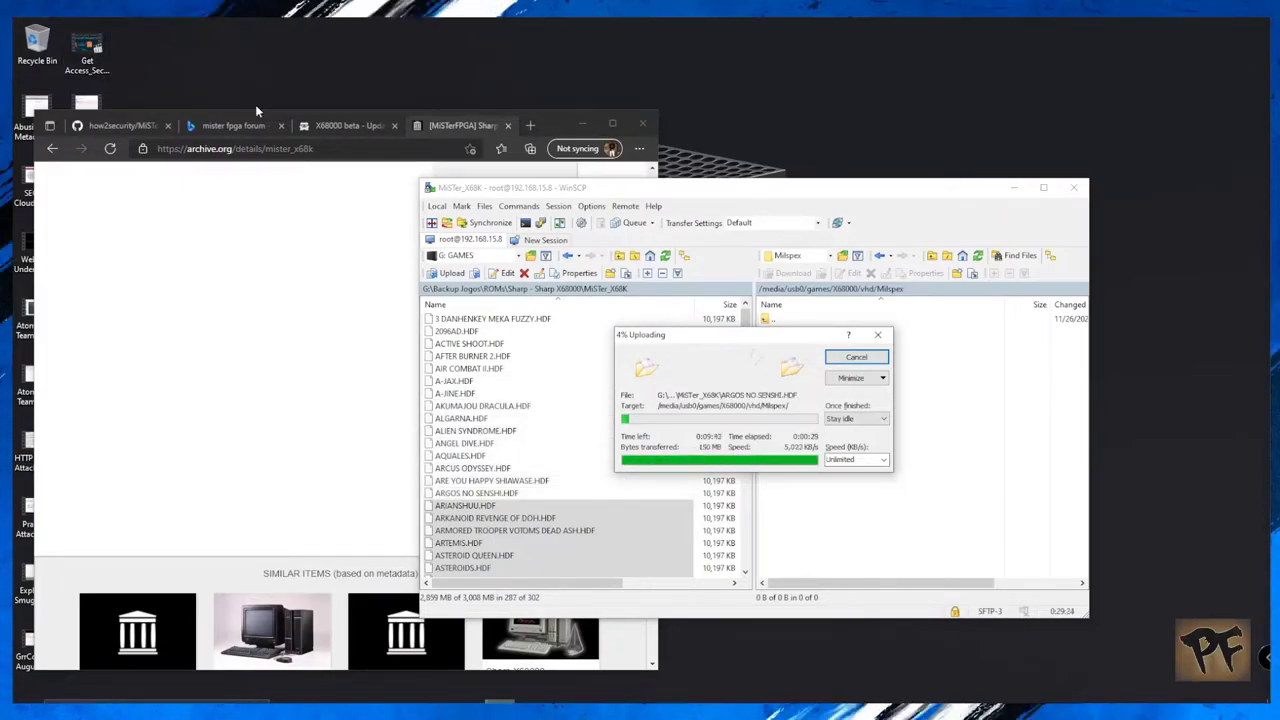
Minimize the browser window and go back up from the remote Milspex folder to the X68000 games folder.
left_click(583, 124)
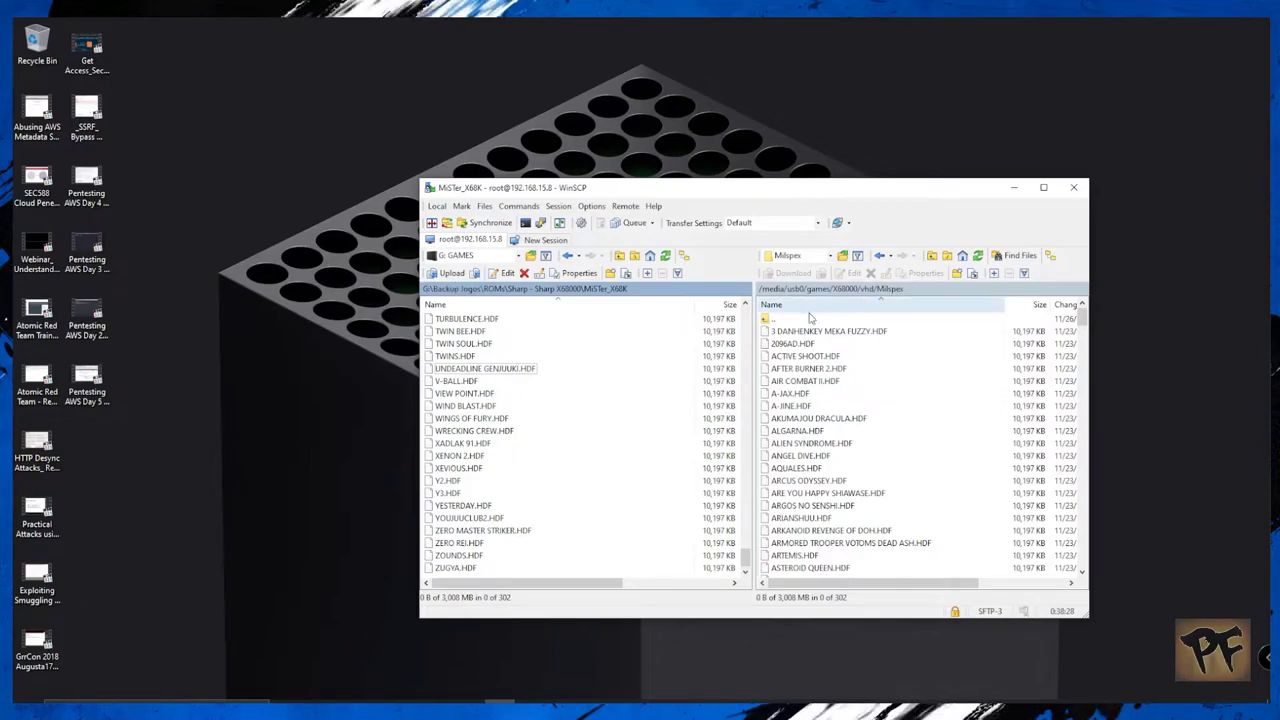
double_click(770, 319)
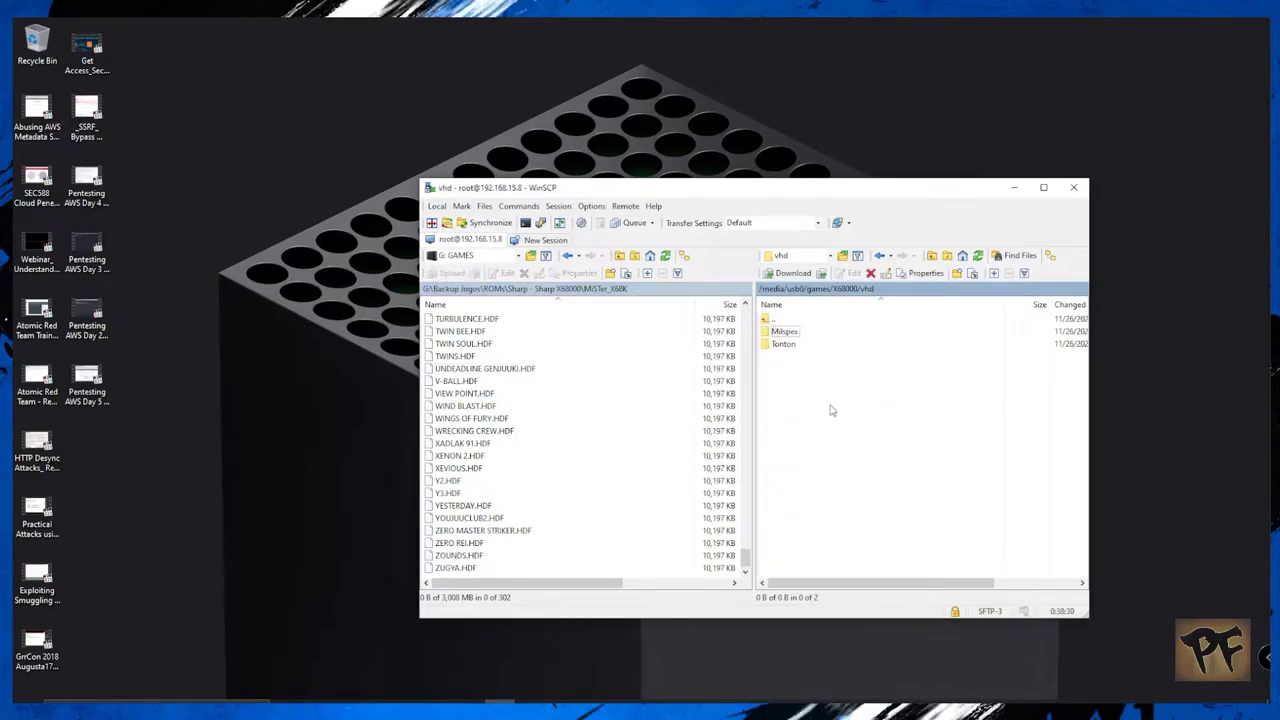
double_click(770, 319)
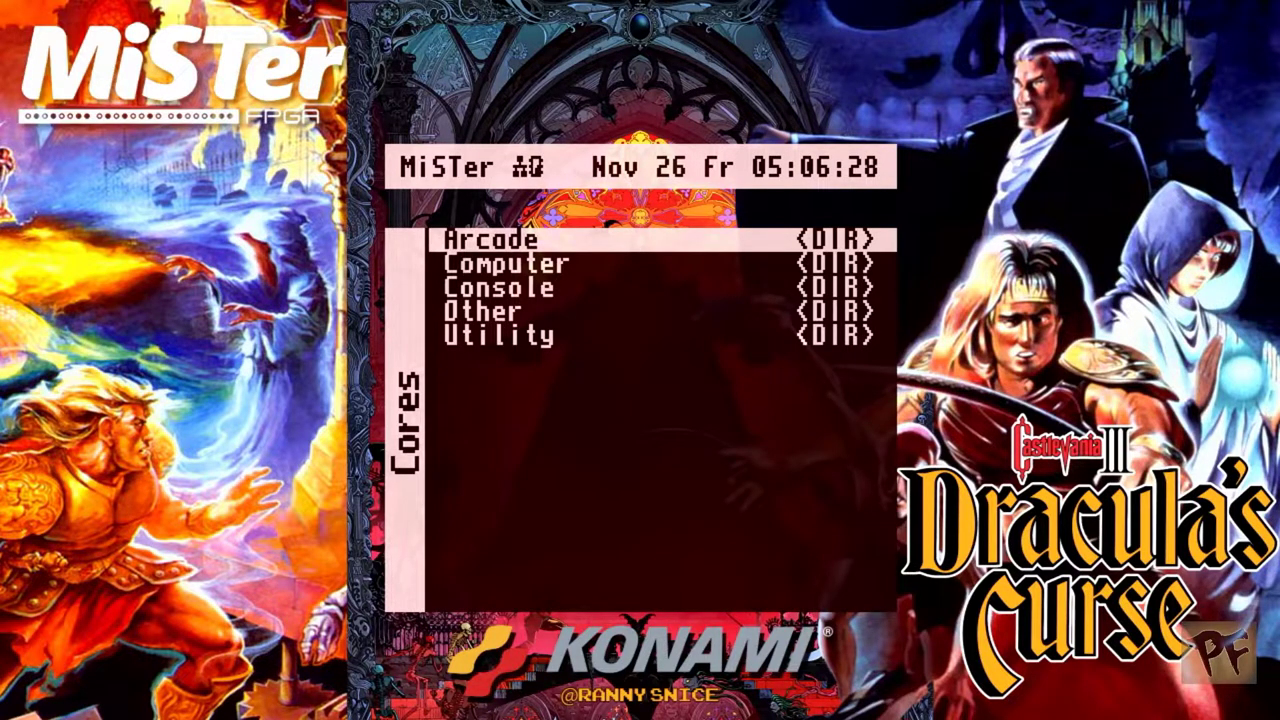
On the MiSTer main menu, open the Computer cores folder and load the X68000 core dated 21.11.08.
key("Down")
key("Return")
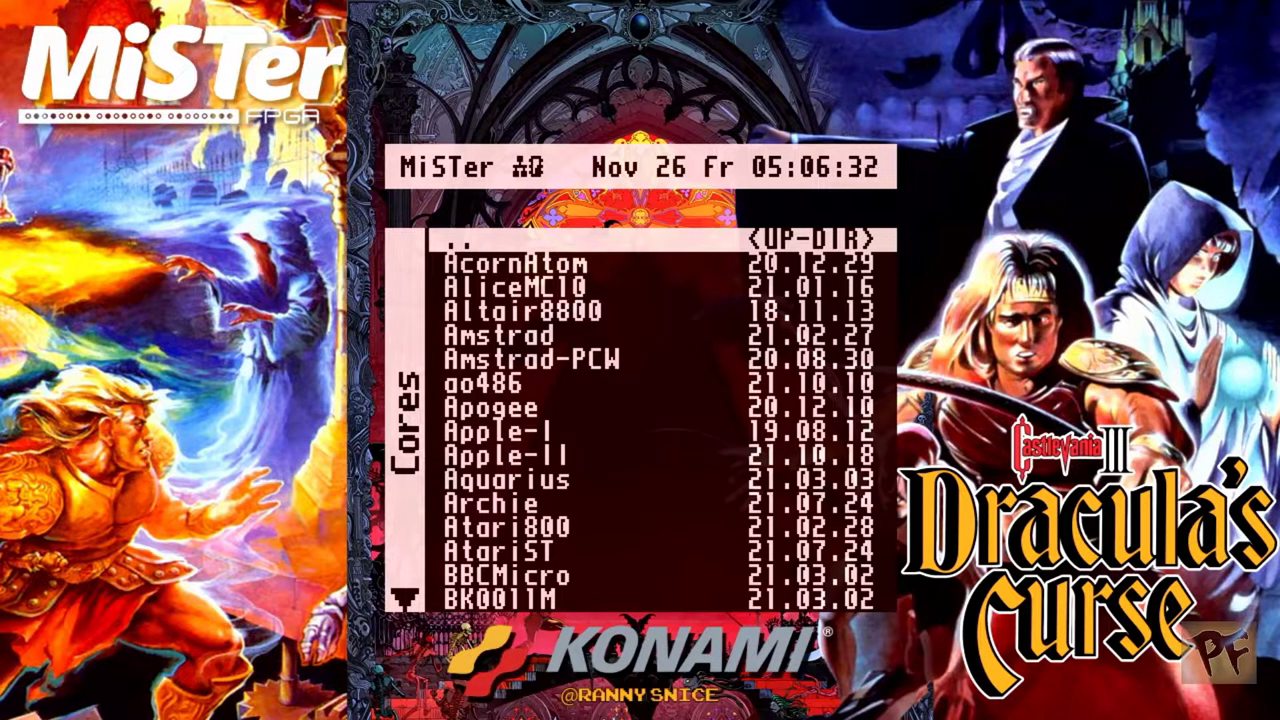
key("Up")
key("Up")
key("Up")
key("Up")
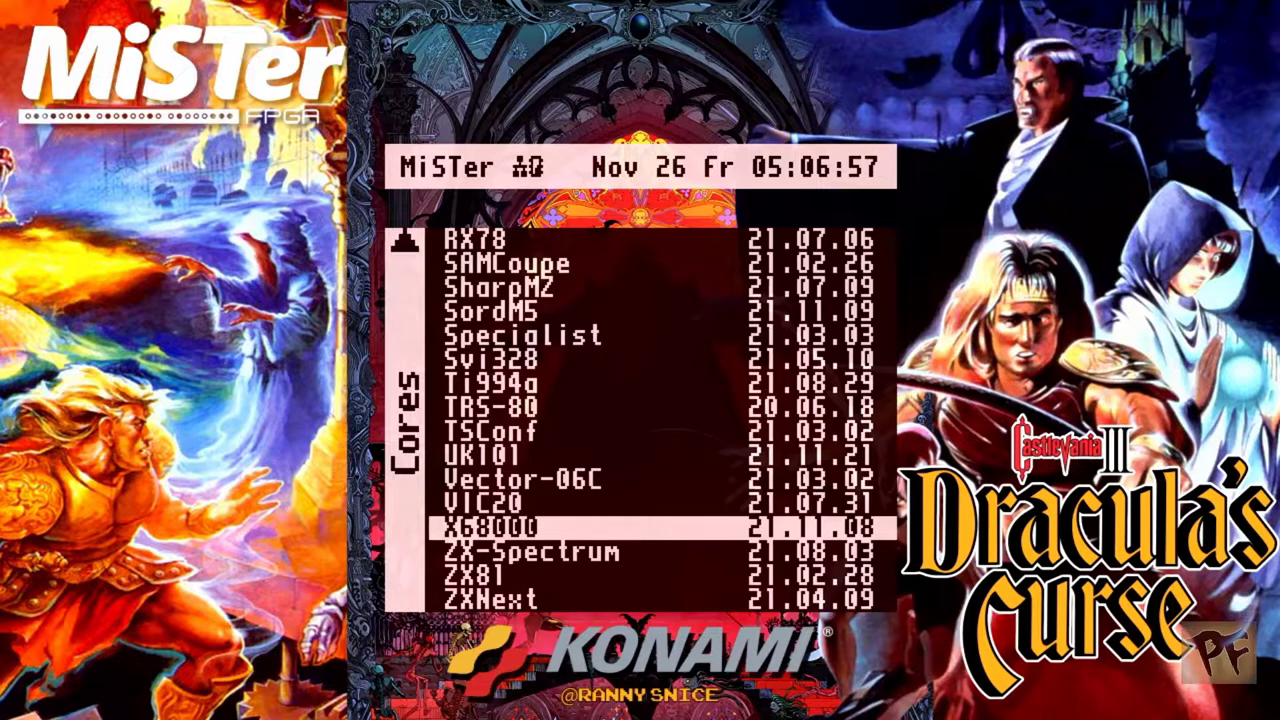
key("Return")
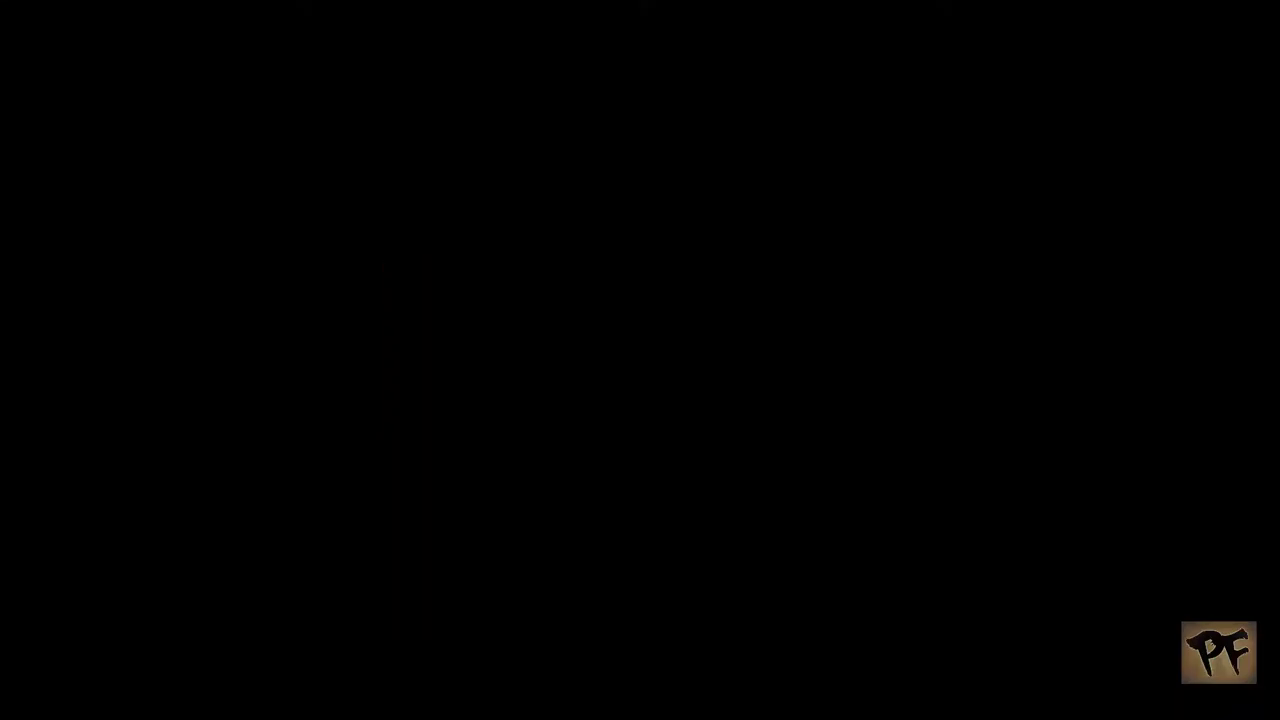